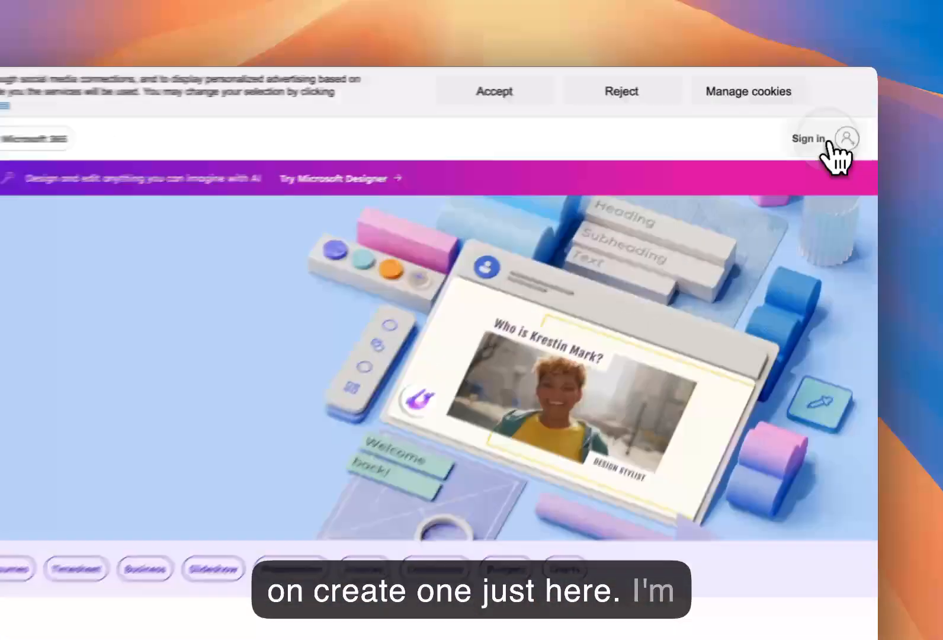
- Browse the productivity template categories on the Create home page, including the ones further along the row
{"action": "left_click", "coordinate": [857, 113]}
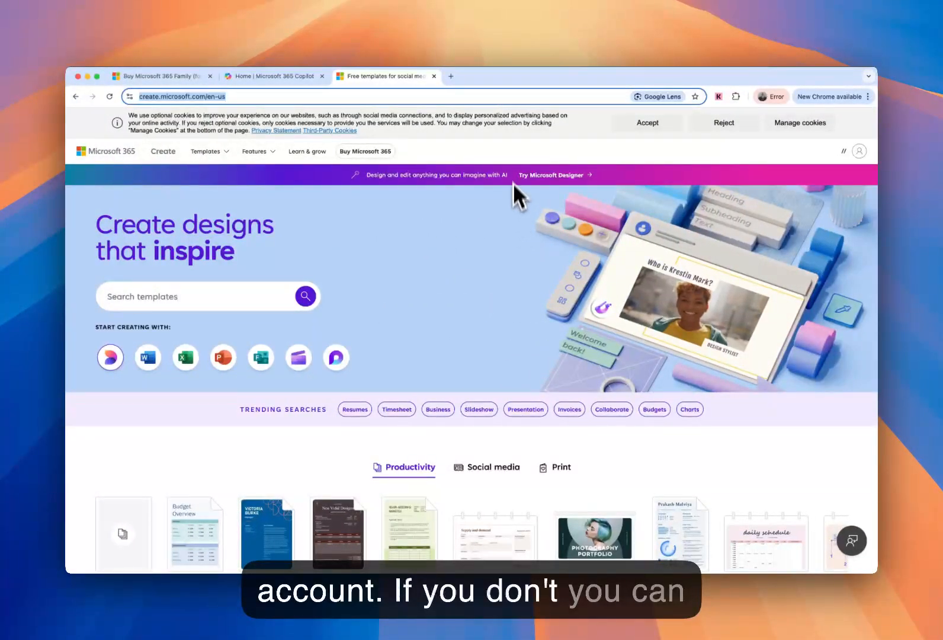
{"action": "scroll", "coordinate": [516, 156], "scroll_direction": "down", "scroll_amount": 1}
{"action": "scroll", "coordinate": [516, 156], "scroll_direction": "up", "scroll_amount": 1}
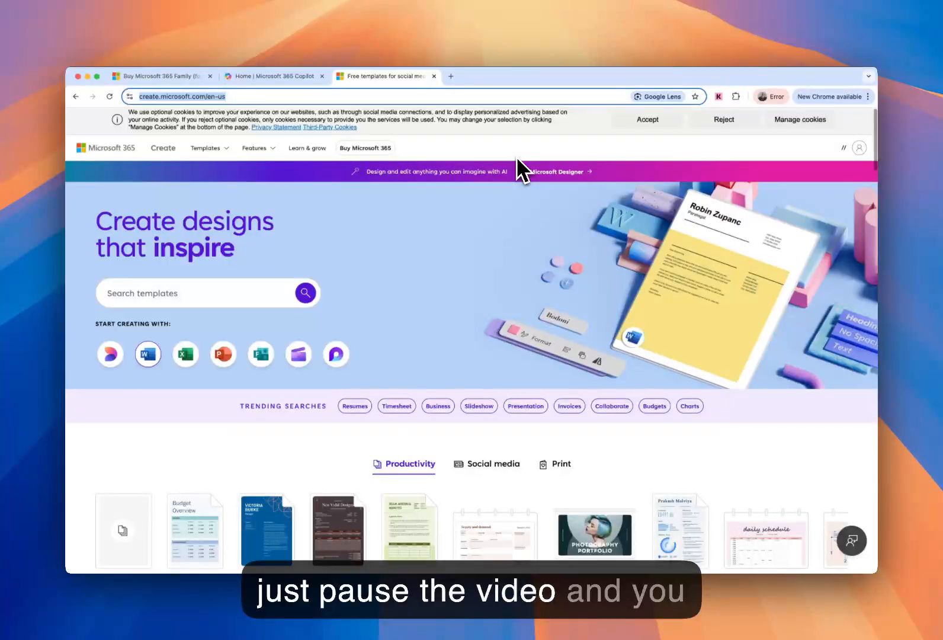
{"action": "scroll", "coordinate": [515, 156], "scroll_direction": "down", "scroll_amount": 4}
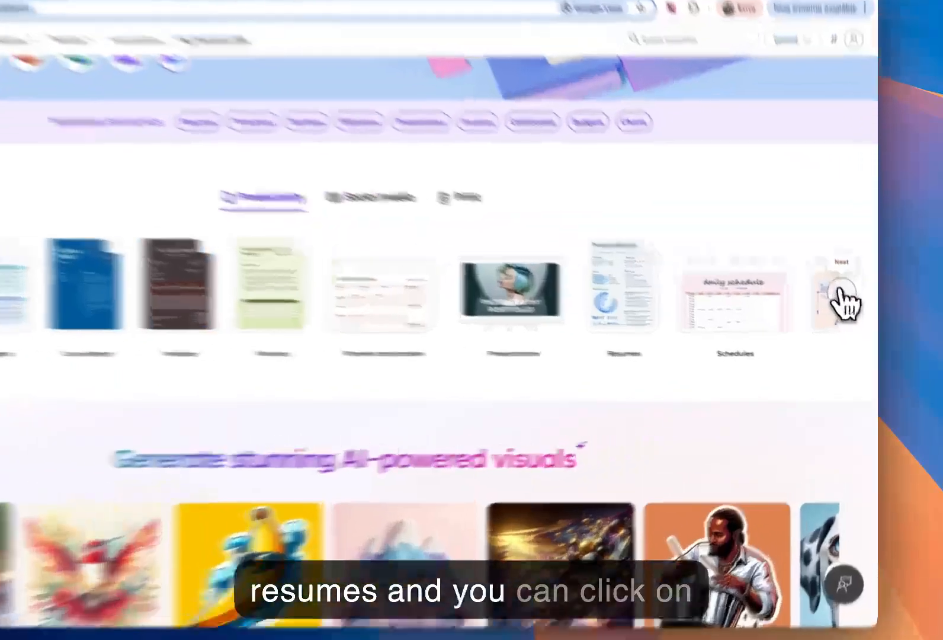
{"action": "left_click", "coordinate": [841, 296]}
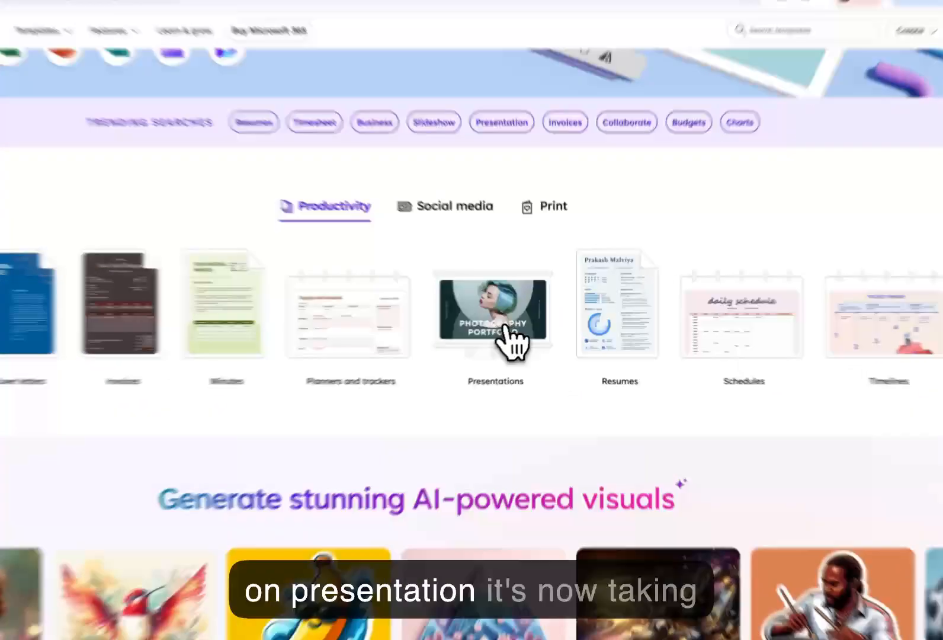
- Open the Presentations category and look through its available templates
{"action": "left_click", "coordinate": [522, 323]}
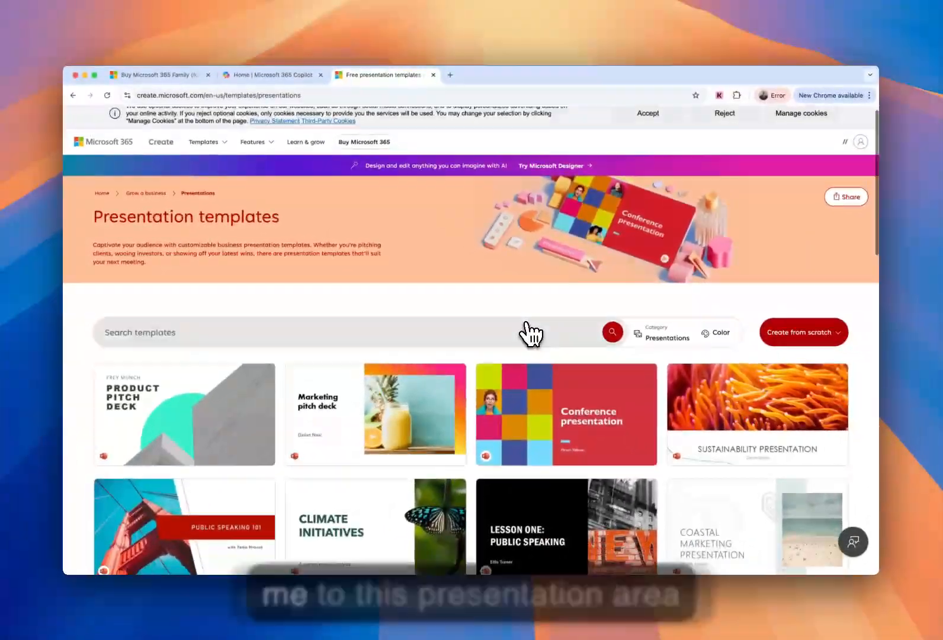
{"action": "scroll", "coordinate": [504, 338], "scroll_direction": "down", "scroll_amount": 5}
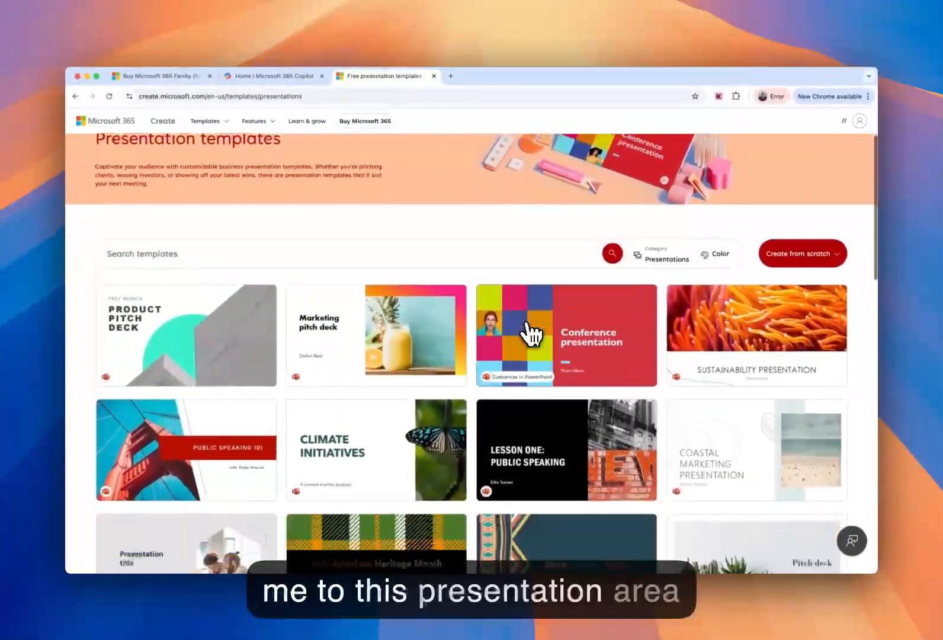
{"action": "scroll", "coordinate": [529, 318], "scroll_direction": "down", "scroll_amount": 4}
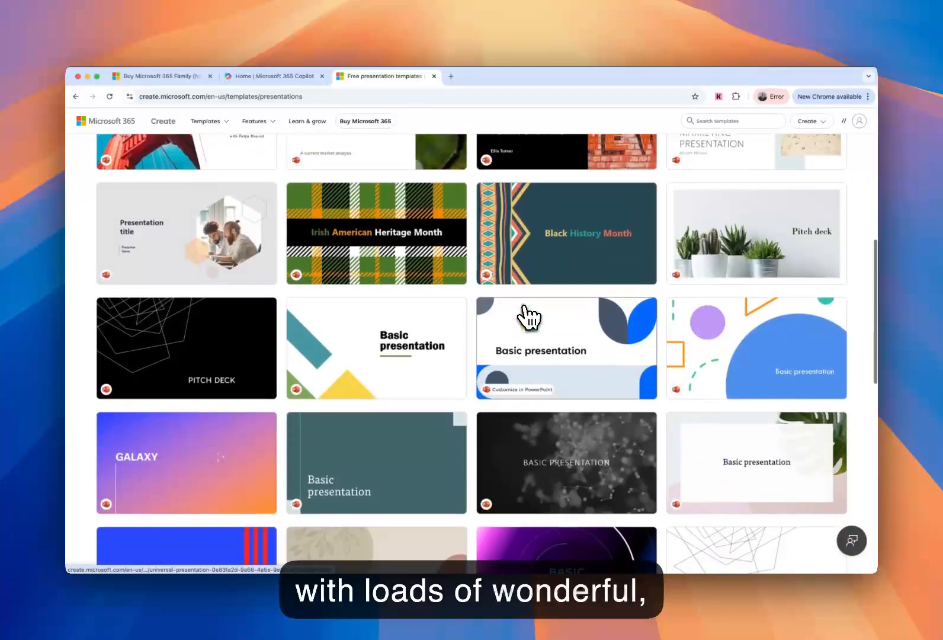
{"action": "scroll", "coordinate": [529, 318], "scroll_direction": "down", "scroll_amount": 6}
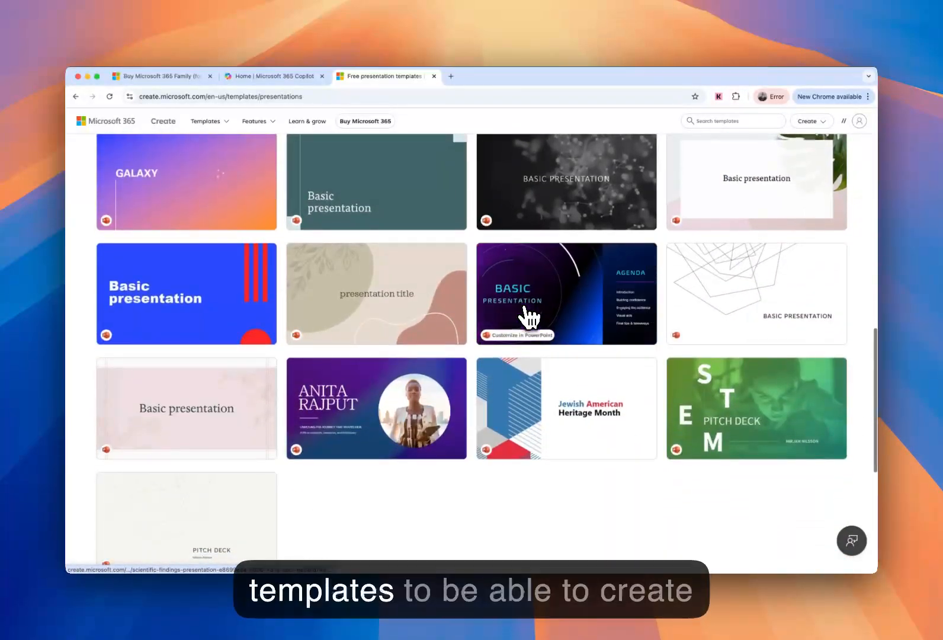
{"action": "scroll", "coordinate": [529, 318], "scroll_direction": "up", "scroll_amount": 8}
{"action": "scroll", "coordinate": [529, 318], "scroll_direction": "down", "scroll_amount": 12}
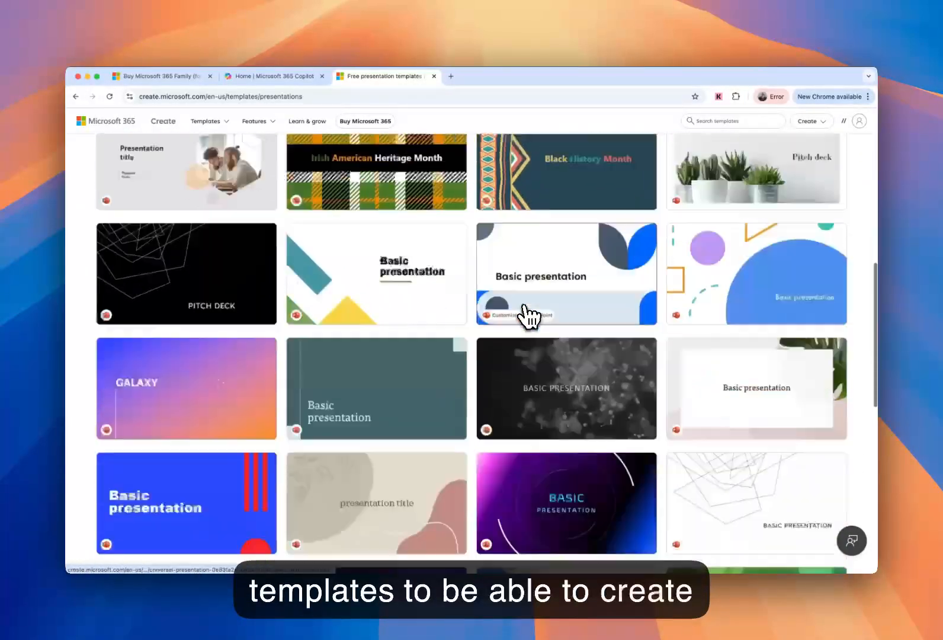
{"action": "scroll", "coordinate": [524, 305], "scroll_direction": "up", "scroll_amount": 15}
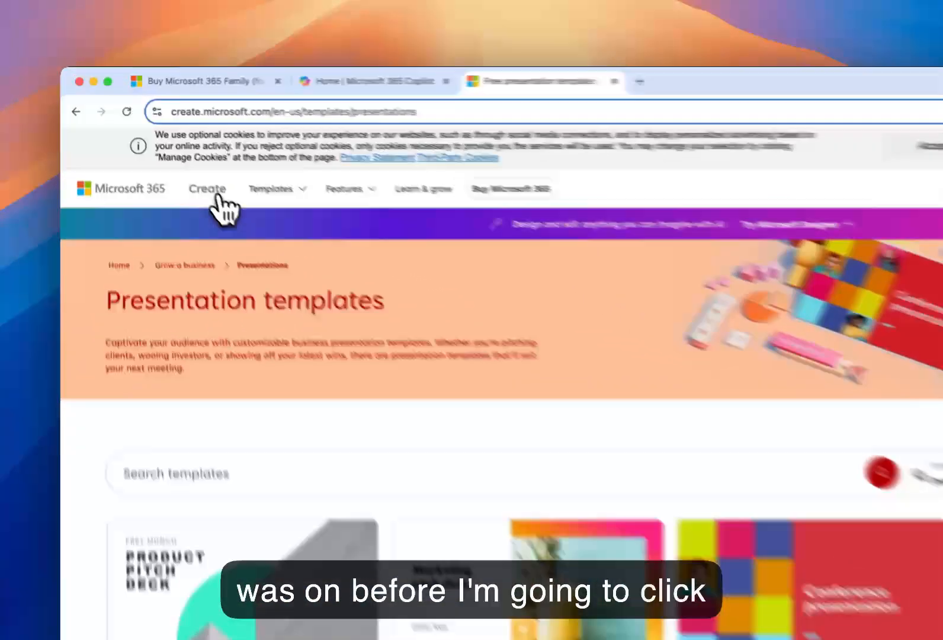
- Return to the Create home page and open the Instagram post category among the social media templates
{"action": "left_click", "coordinate": [168, 150]}
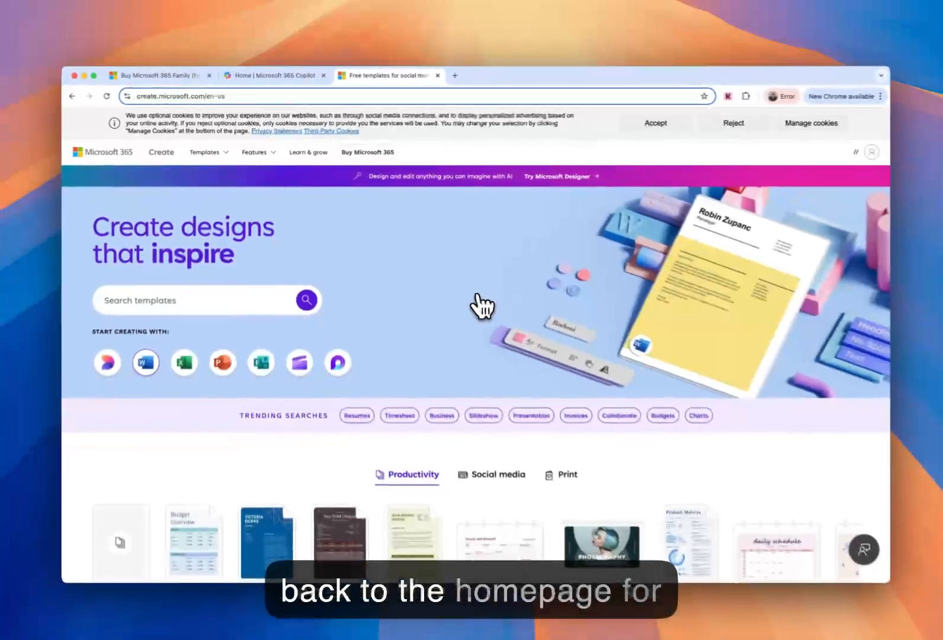
{"action": "scroll", "coordinate": [492, 305], "scroll_direction": "down", "scroll_amount": 4}
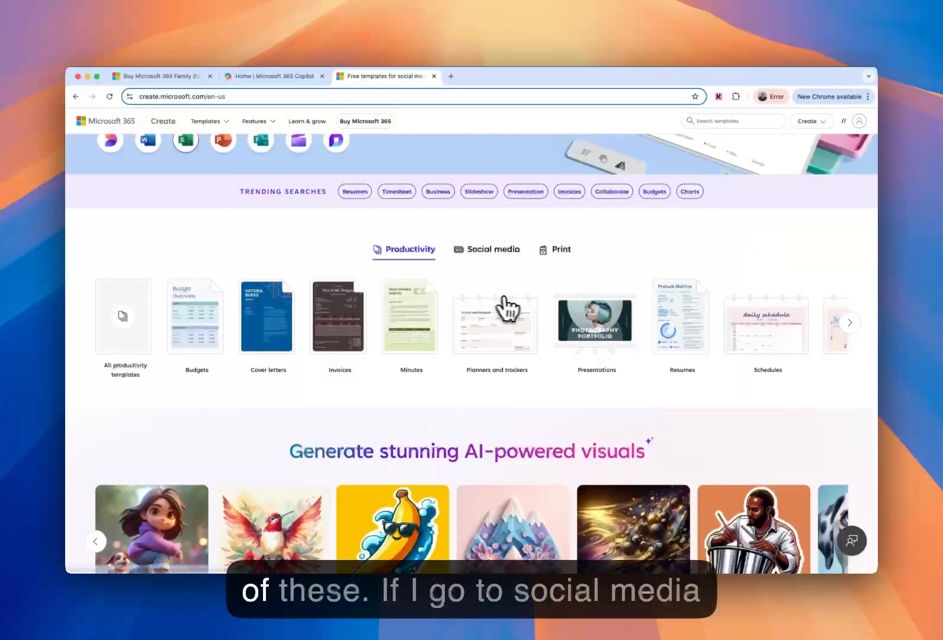
{"action": "left_click", "coordinate": [503, 251]}
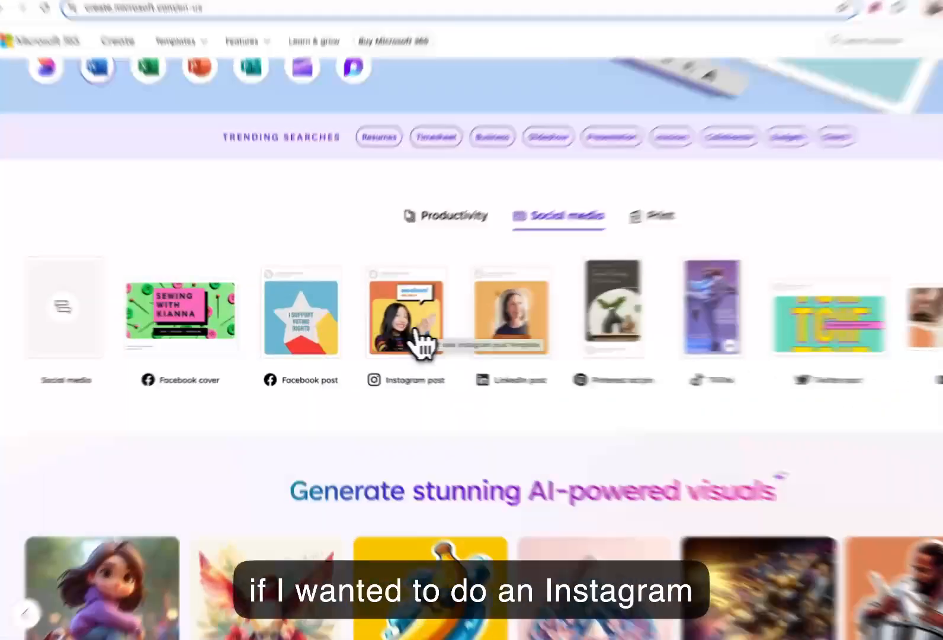
{"action": "left_click", "coordinate": [384, 335]}
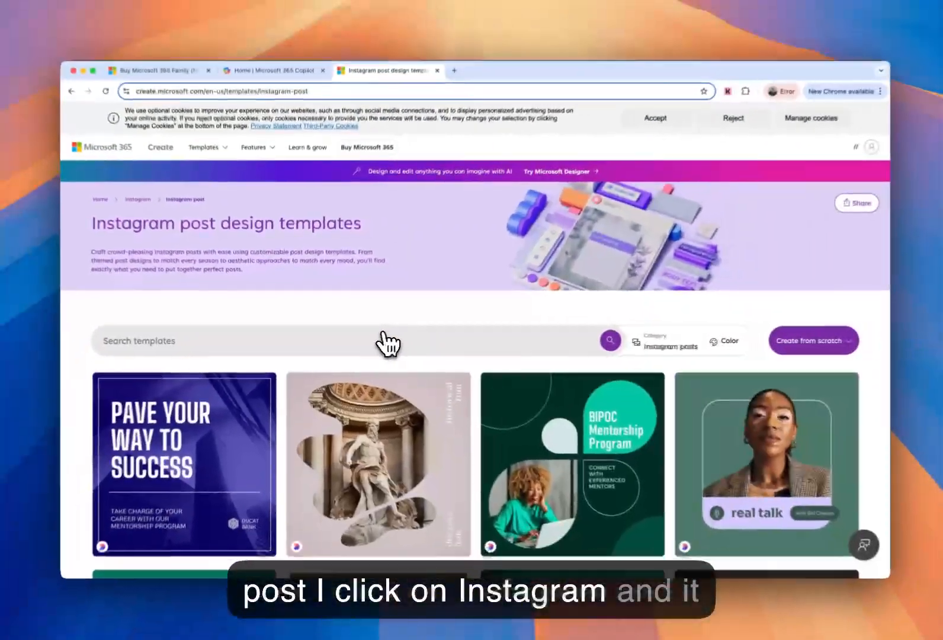
- Choose the Truffle Mushroom Ramen Instagram post template and open it for customizing in Microsoft Designer
{"action": "scroll", "coordinate": [381, 333], "scroll_direction": "down", "scroll_amount": 2}
{"action": "scroll", "coordinate": [381, 333], "scroll_direction": "down", "scroll_amount": 3}
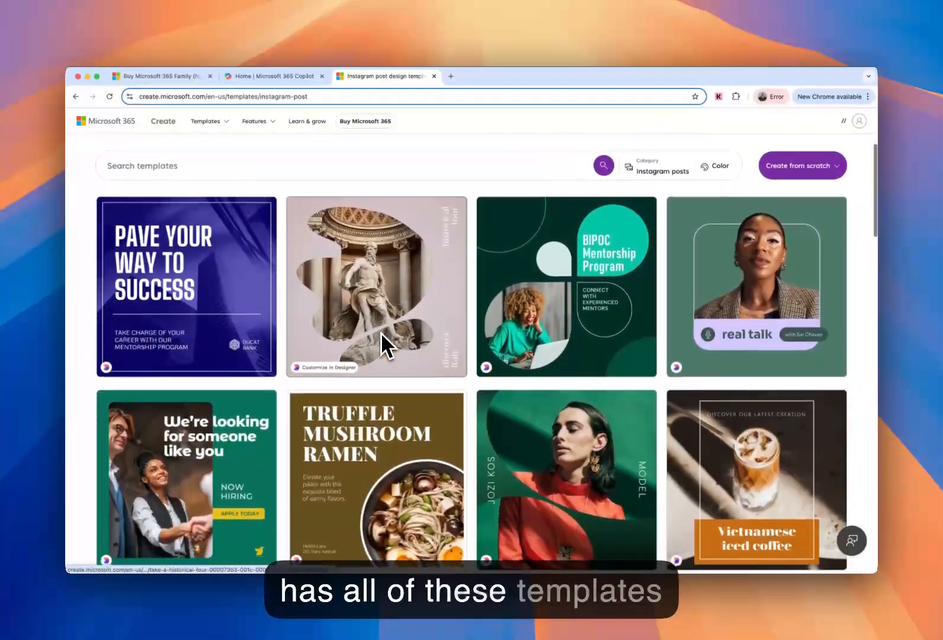
{"action": "scroll", "coordinate": [385, 340], "scroll_direction": "down", "scroll_amount": 1}
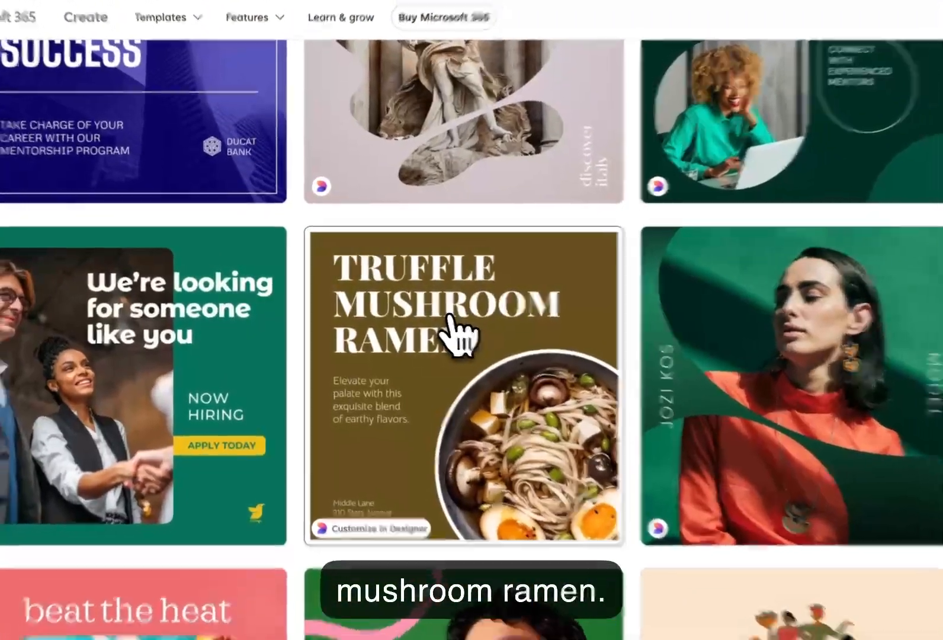
{"action": "left_click", "coordinate": [372, 300]}
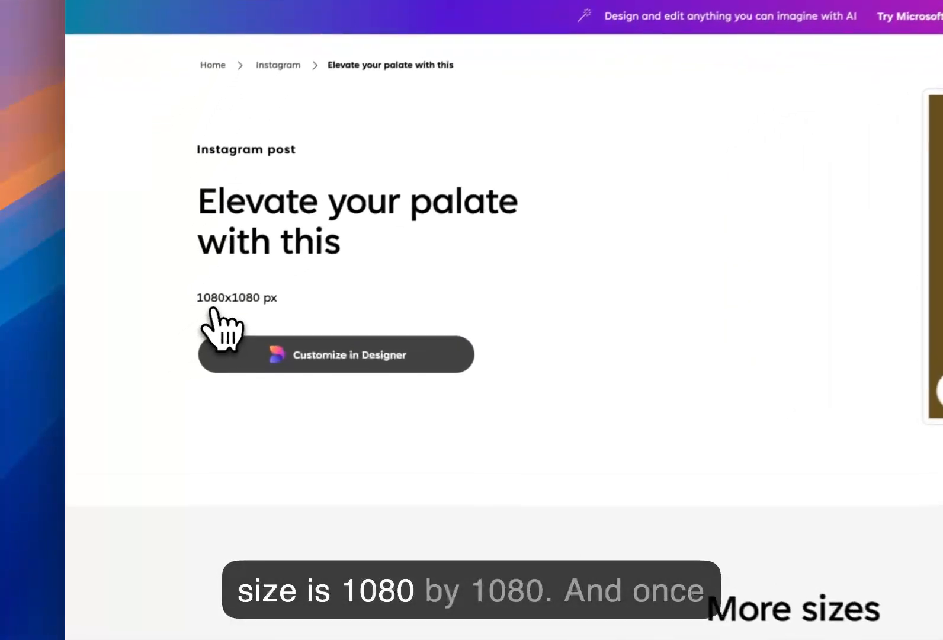
{"action": "left_click", "coordinate": [375, 352]}
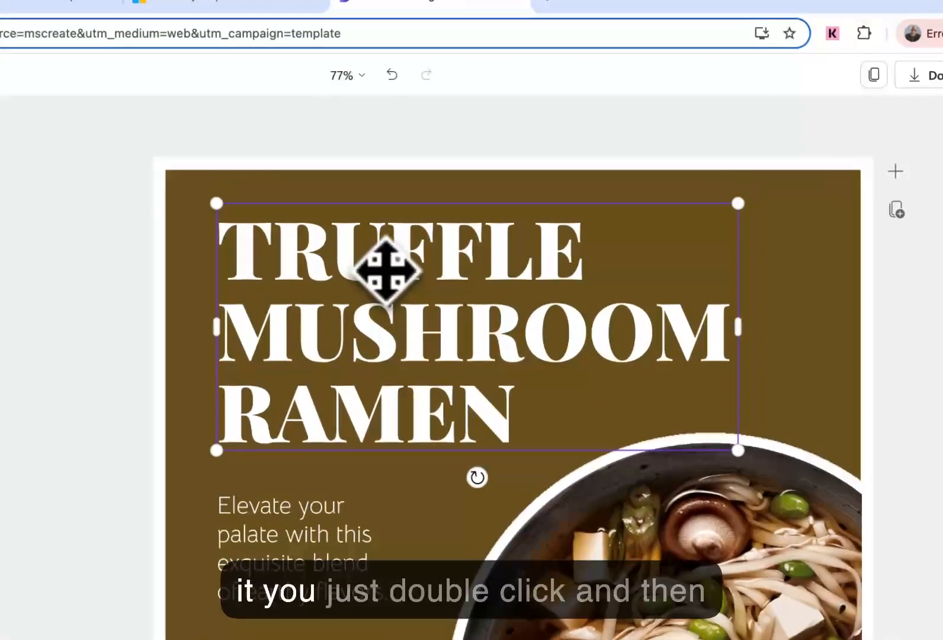
- Replace the word TRUFFLE in the post's heading with TESTING
{"action": "double_click", "coordinate": [472, 226]}
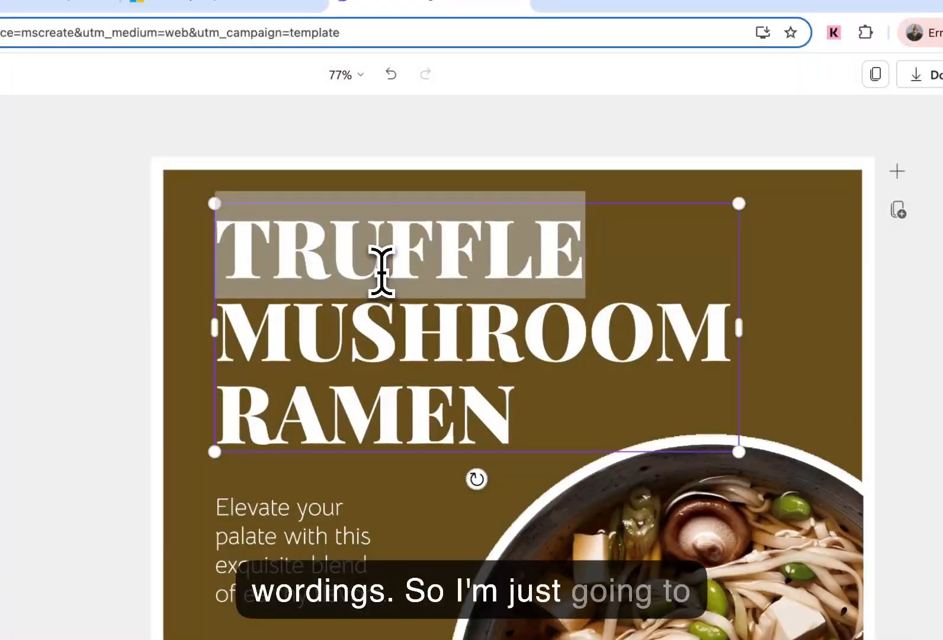
{"action": "type", "text": "TESTI"}
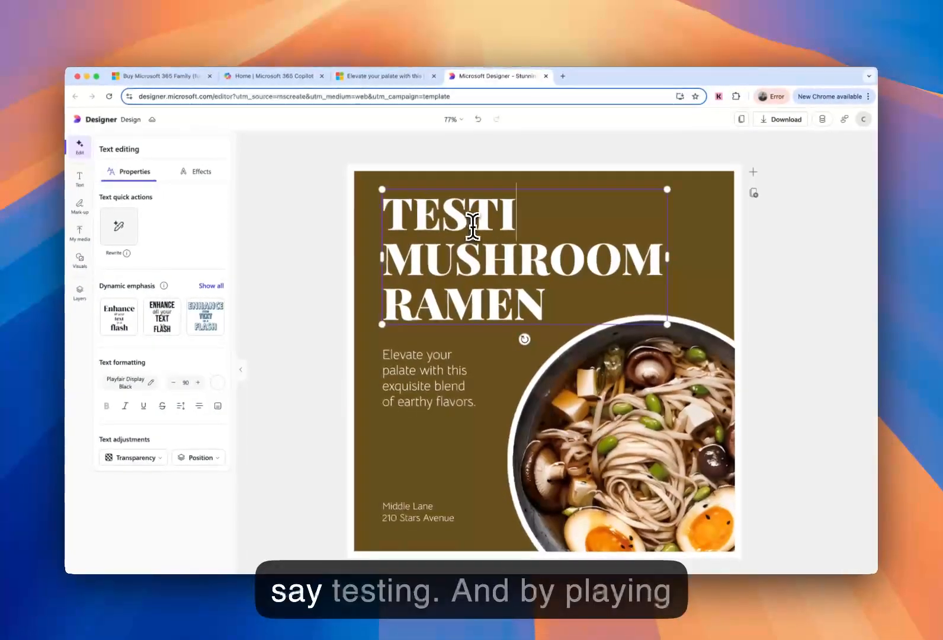
{"action": "type", "text": "NG"}
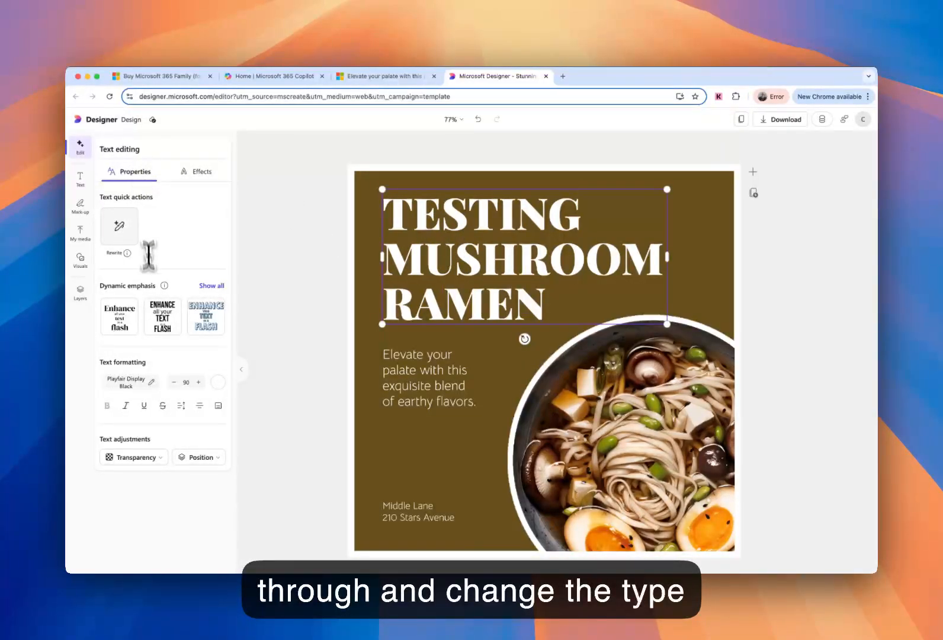
- Look over the mark-up drawing options and the uploaded media, and bring up the visuals library
{"action": "left_click", "coordinate": [81, 206]}
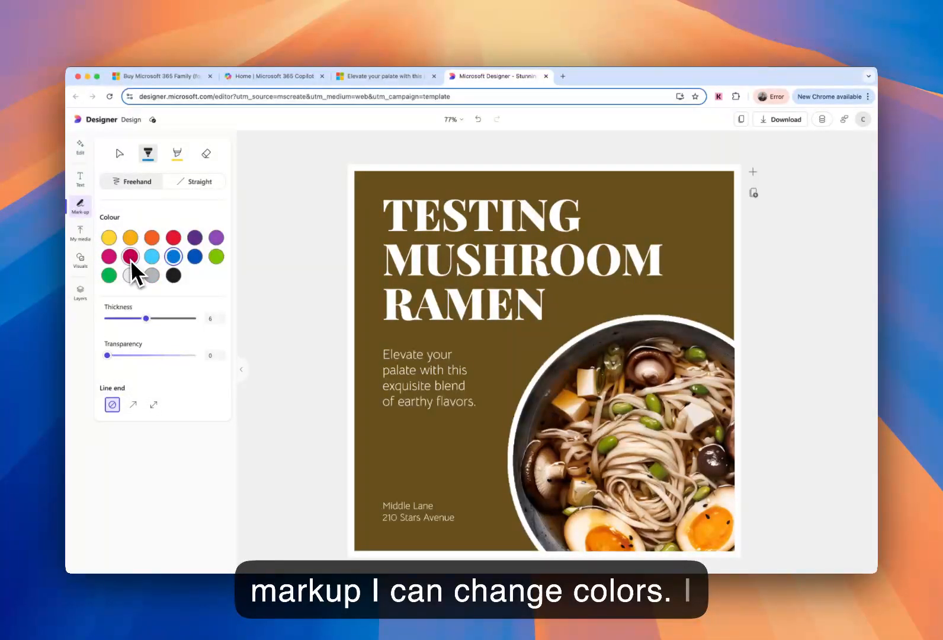
{"action": "left_click", "coordinate": [87, 247]}
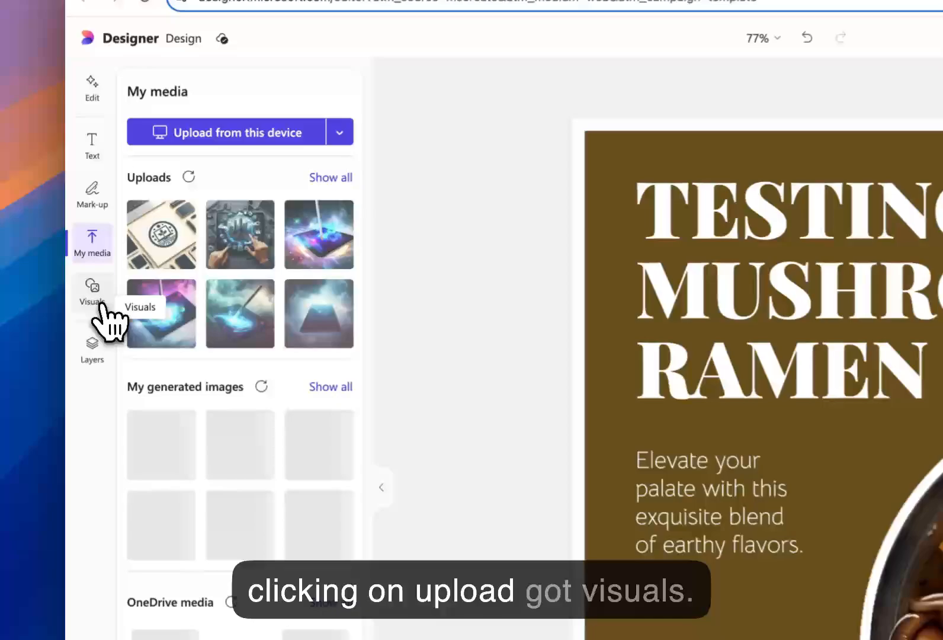
{"action": "left_click", "coordinate": [90, 281]}
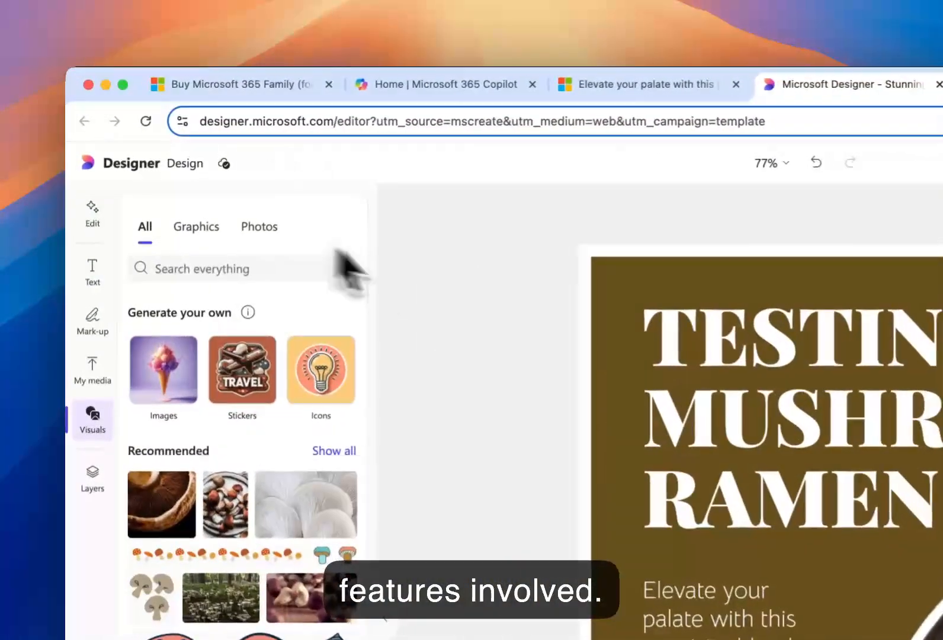
- Generate AI stickers from the description "a snowman with sunglasses eating a hotdog"
{"action": "left_click", "coordinate": [242, 358]}
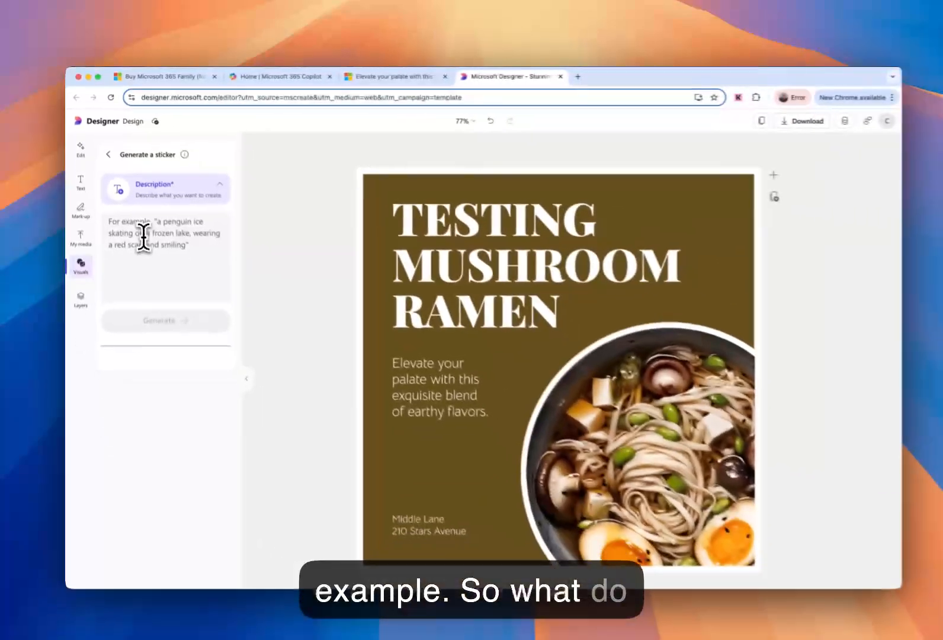
{"action": "left_click", "coordinate": [206, 371]}
{"action": "type", "text": "a sn"}
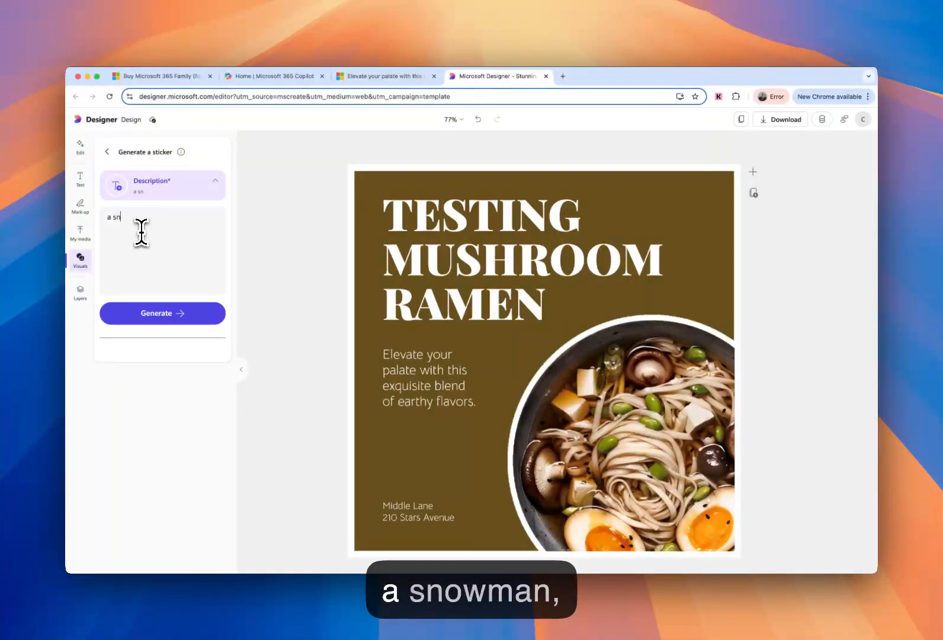
{"action": "type", "text": "owman with sunglasses"}
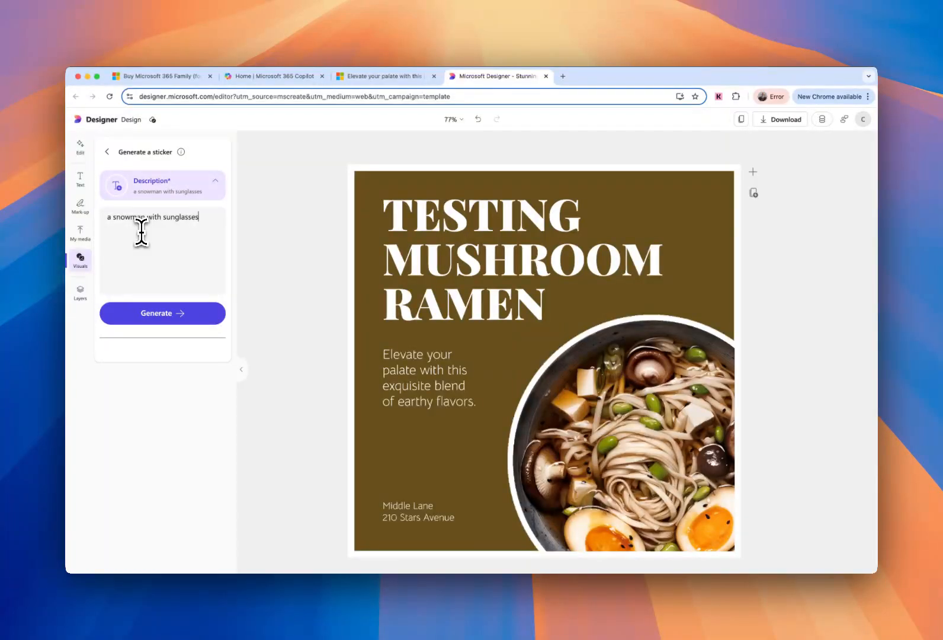
{"action": "type", "text": " eating a hotdog"}
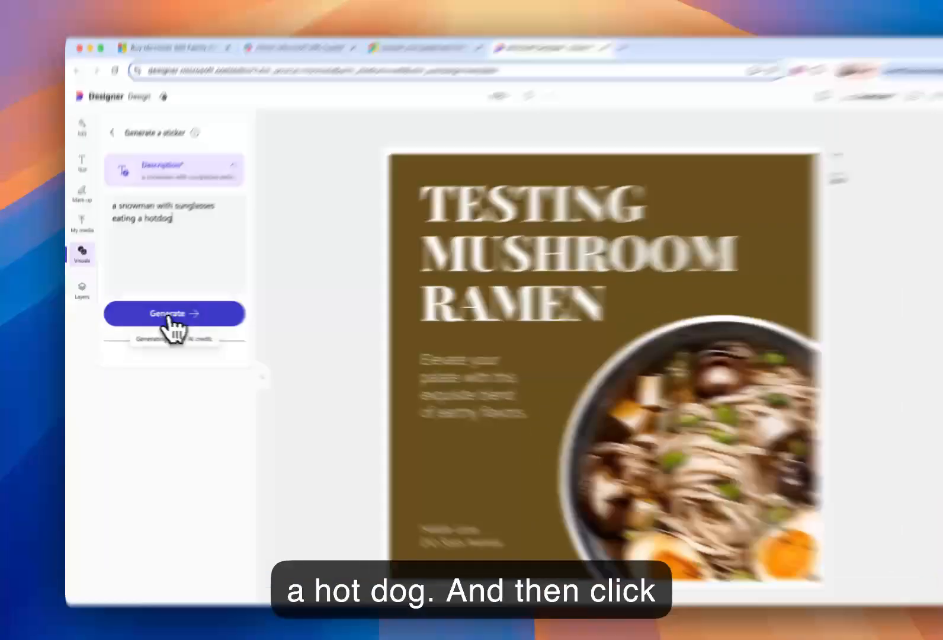
{"action": "left_click", "coordinate": [166, 317]}
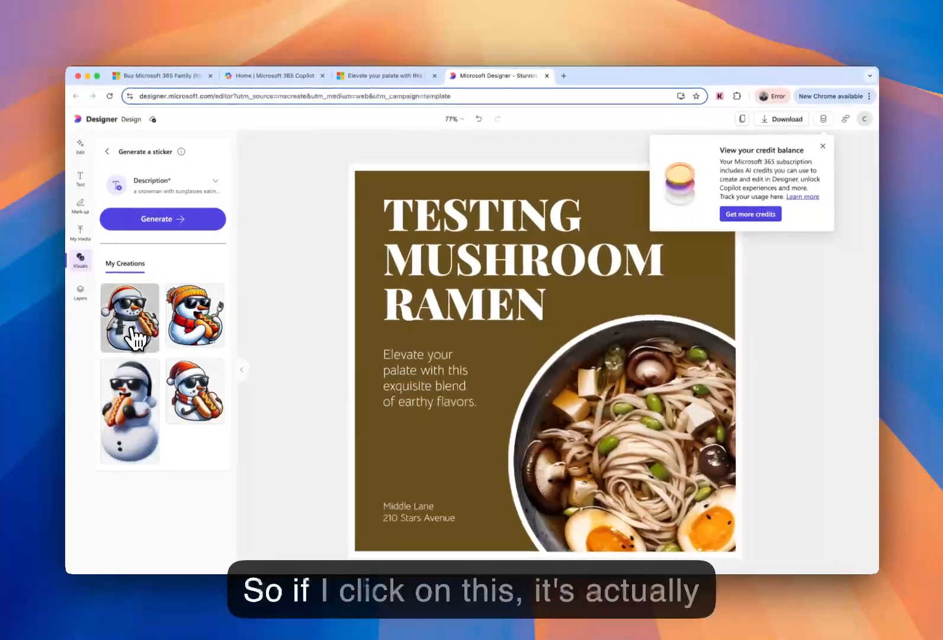
- Add the generated snowman sticker with the red hat and black scarf to the design and delete the ramen bowl image
{"action": "left_click", "coordinate": [134, 337]}
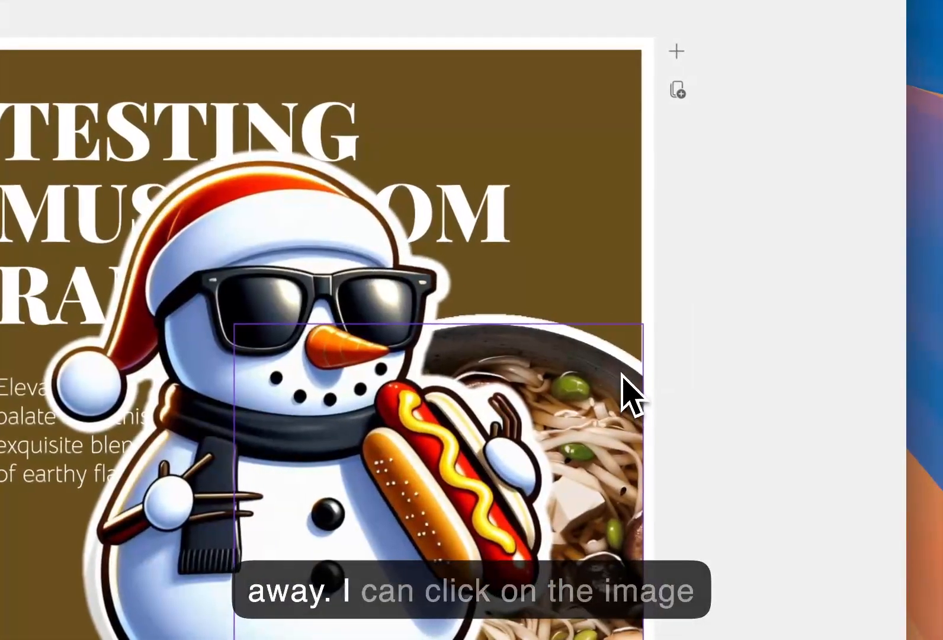
{"action": "left_click", "coordinate": [770, 403]}
{"action": "key", "text": "Delete"}
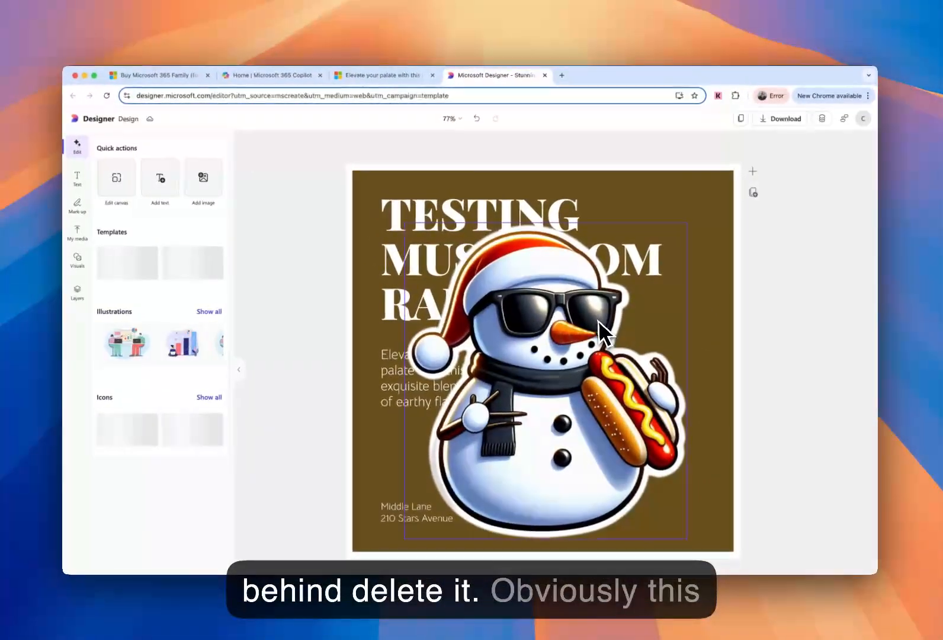
- Move the snowman sticker toward the design's lower-right area and shrink it so it clears the heading
{"action": "left_click", "coordinate": [401, 325]}
{"action": "left_click_drag", "start_coordinate": [593, 319], "coordinate": [645, 330]}
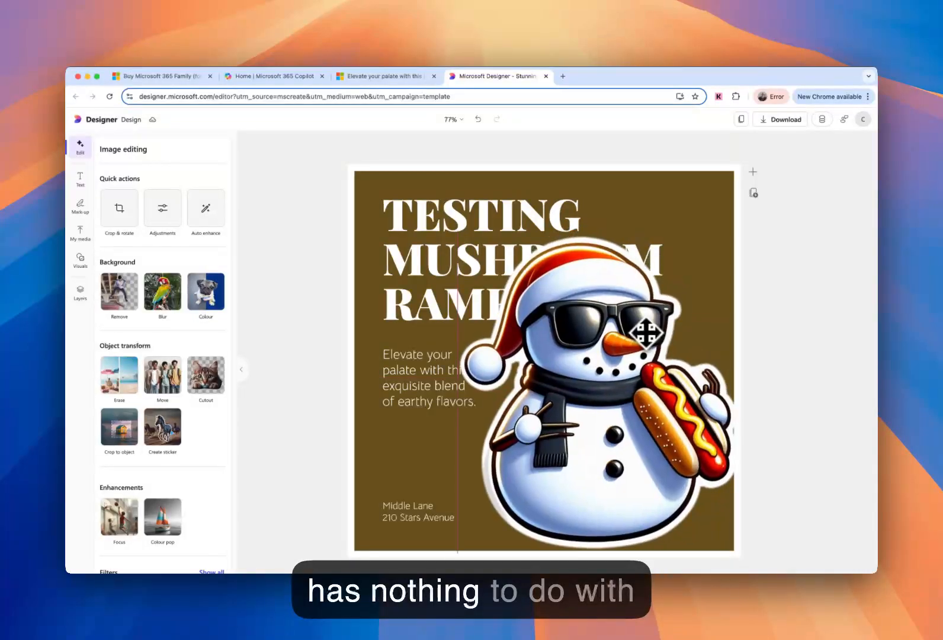
{"action": "left_click_drag", "start_coordinate": [739, 238], "coordinate": [673, 392]}
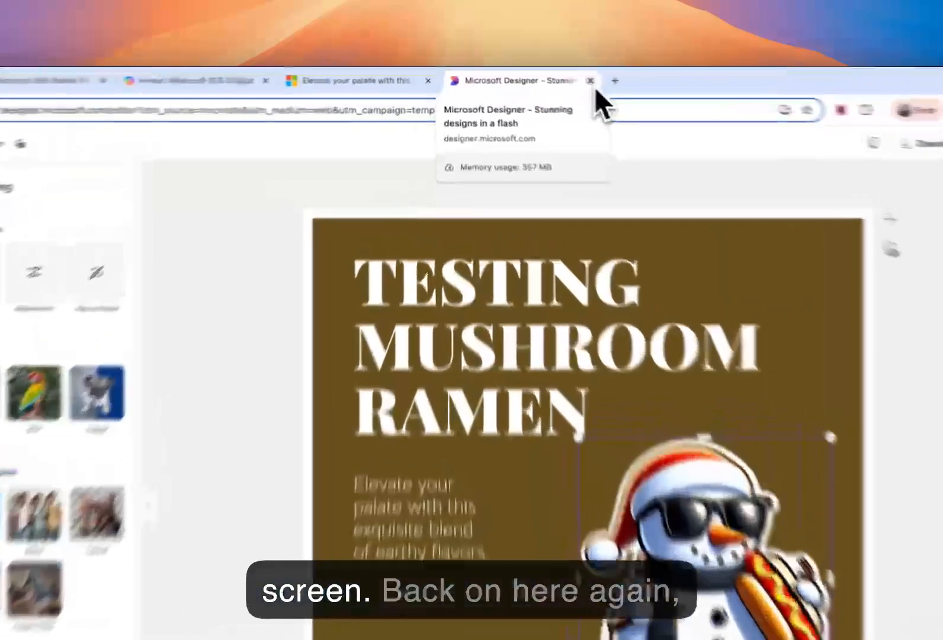
- Close the Designer project and return to the Microsoft Create home page
{"action": "left_click", "coordinate": [546, 77]}
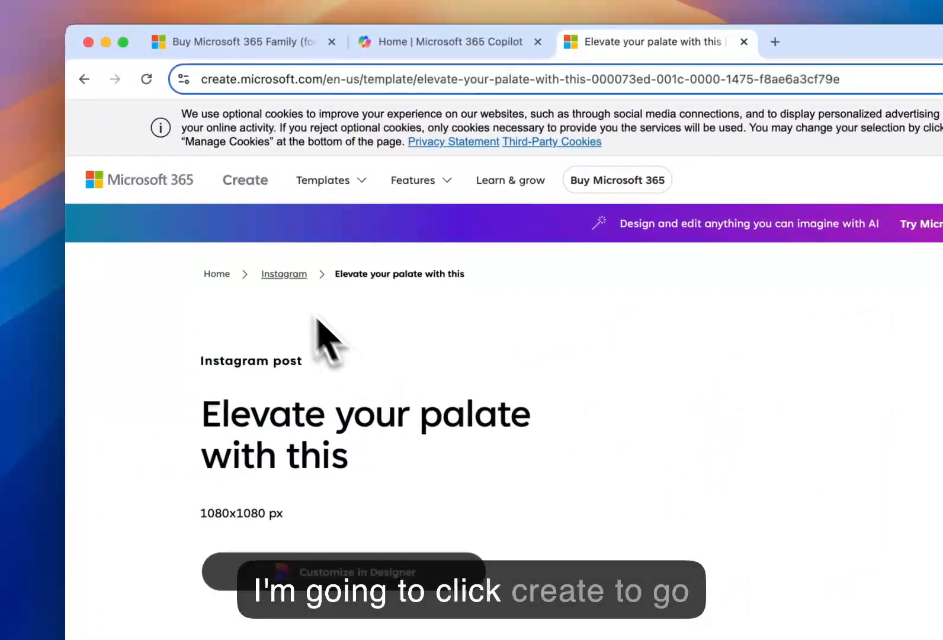
{"action": "left_click", "coordinate": [254, 185]}
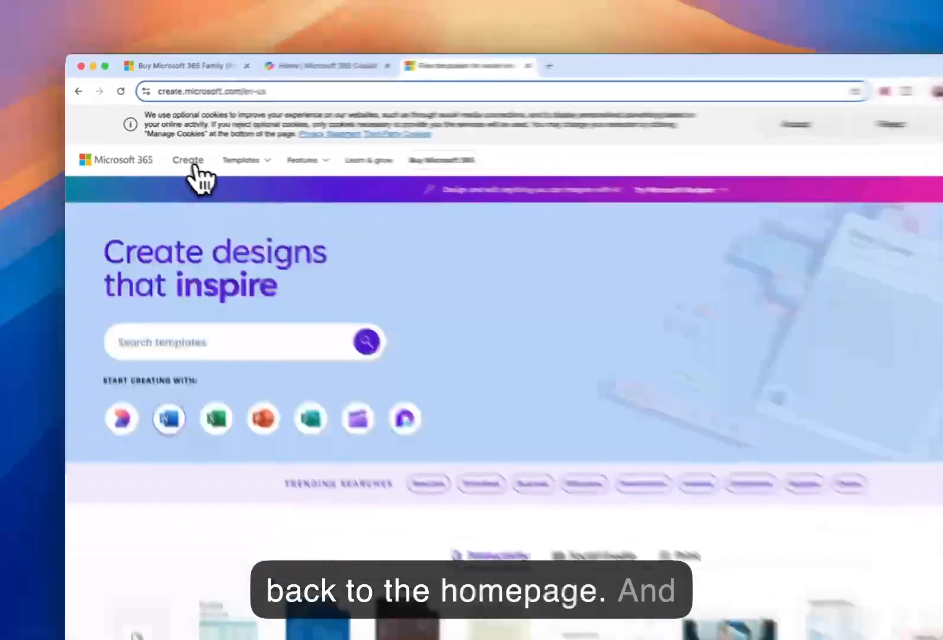
- Show the Social media template categories on the home page, followed by the Print categories
{"action": "scroll", "coordinate": [225, 295], "scroll_direction": "down", "scroll_amount": 3}
{"action": "scroll", "coordinate": [258, 383], "scroll_direction": "up", "scroll_amount": 1}
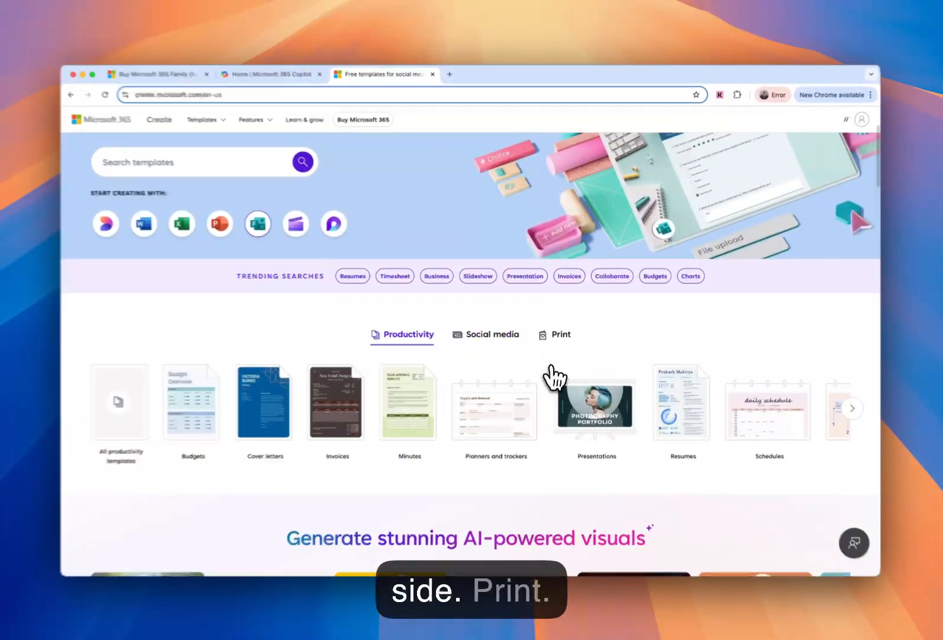
{"action": "left_click", "coordinate": [499, 335]}
{"action": "scroll", "coordinate": [437, 392], "scroll_direction": "down", "scroll_amount": 2}
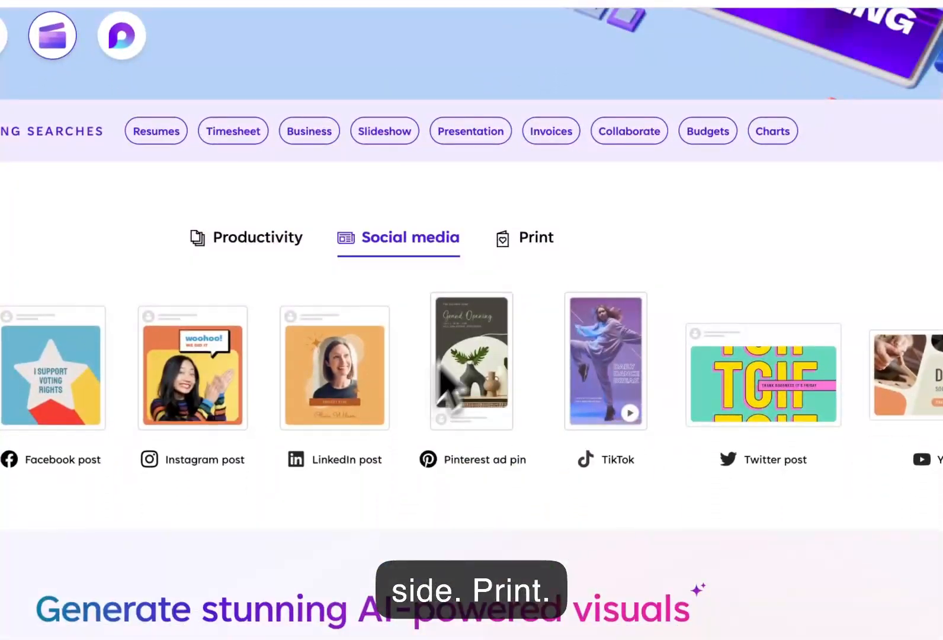
{"action": "left_click", "coordinate": [536, 240]}
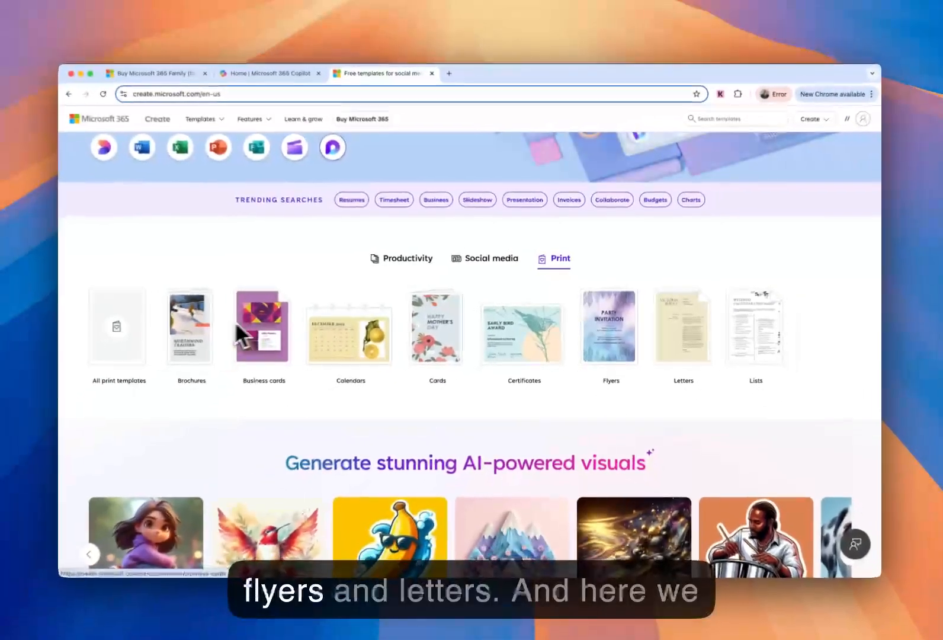
- Look through the home page's AI visuals, Designer tools, customizable templates, How it works and Learn from the experts sections, and return to the page's beginning
{"action": "scroll", "coordinate": [640, 322], "scroll_direction": "down", "scroll_amount": 4}
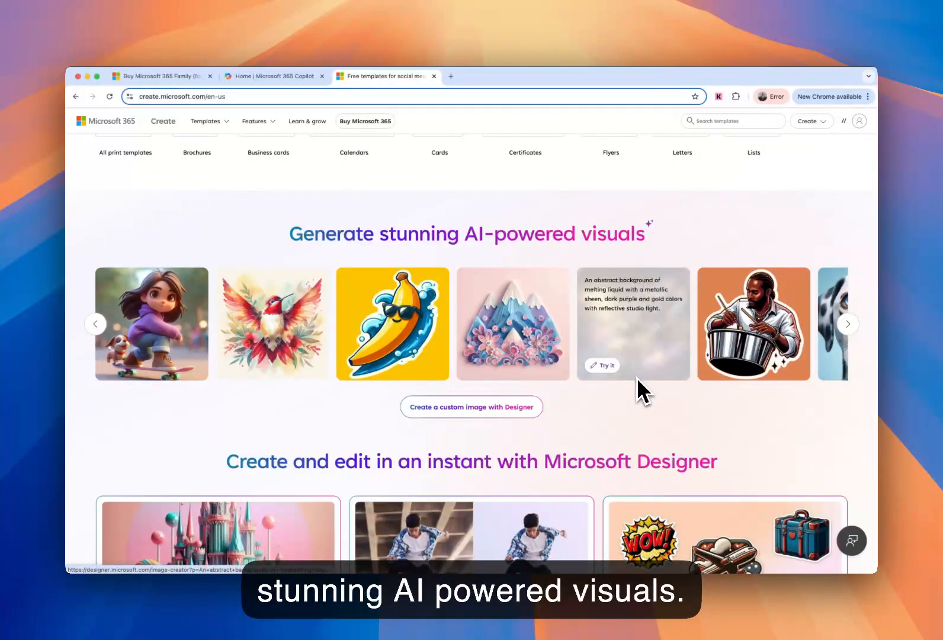
{"action": "scroll", "coordinate": [638, 380], "scroll_direction": "down", "scroll_amount": 3}
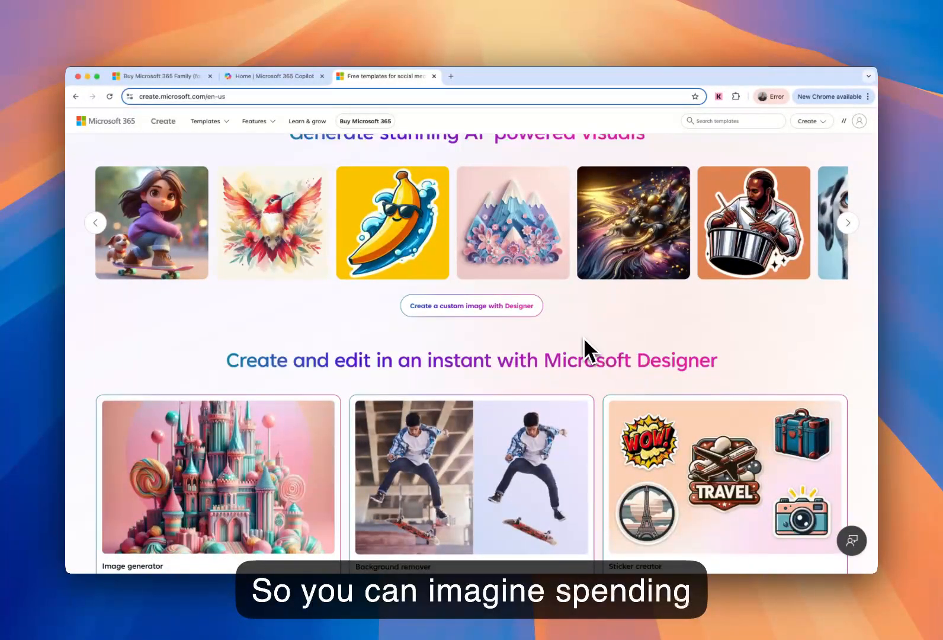
{"action": "scroll", "coordinate": [575, 349], "scroll_direction": "down", "scroll_amount": 8}
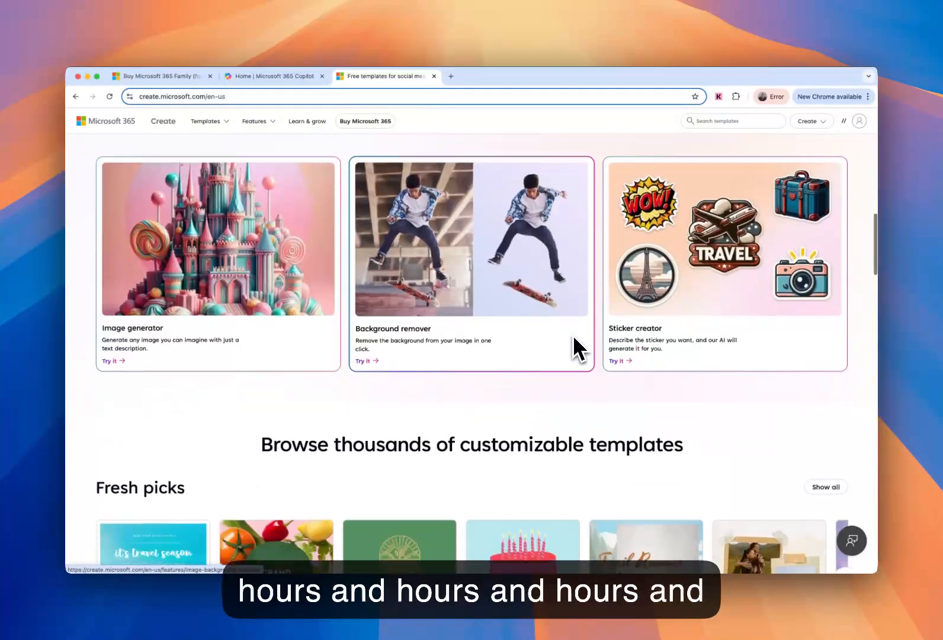
{"action": "scroll", "coordinate": [575, 349], "scroll_direction": "down", "scroll_amount": 5}
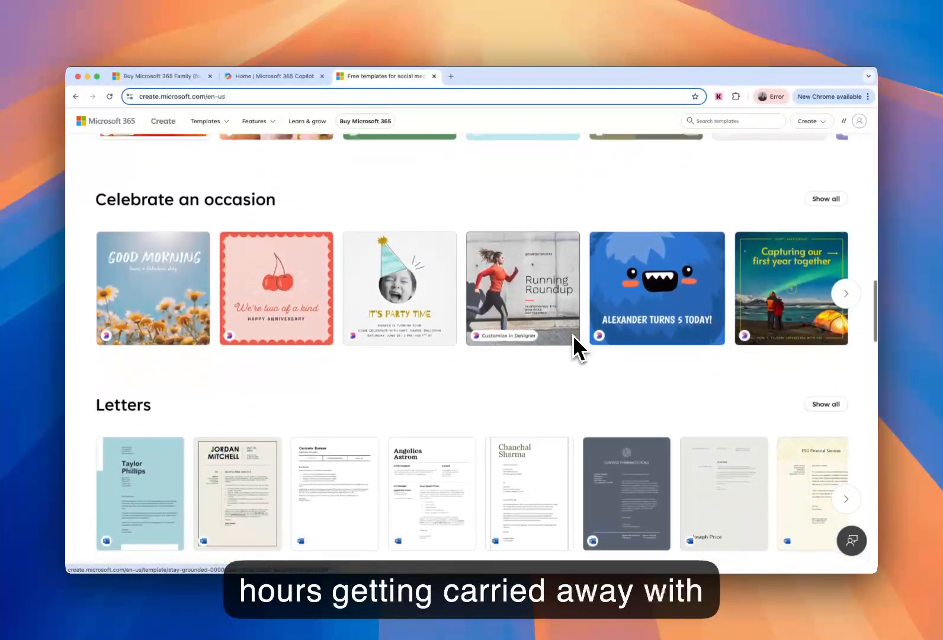
{"action": "scroll", "coordinate": [574, 348], "scroll_direction": "down", "scroll_amount": 15}
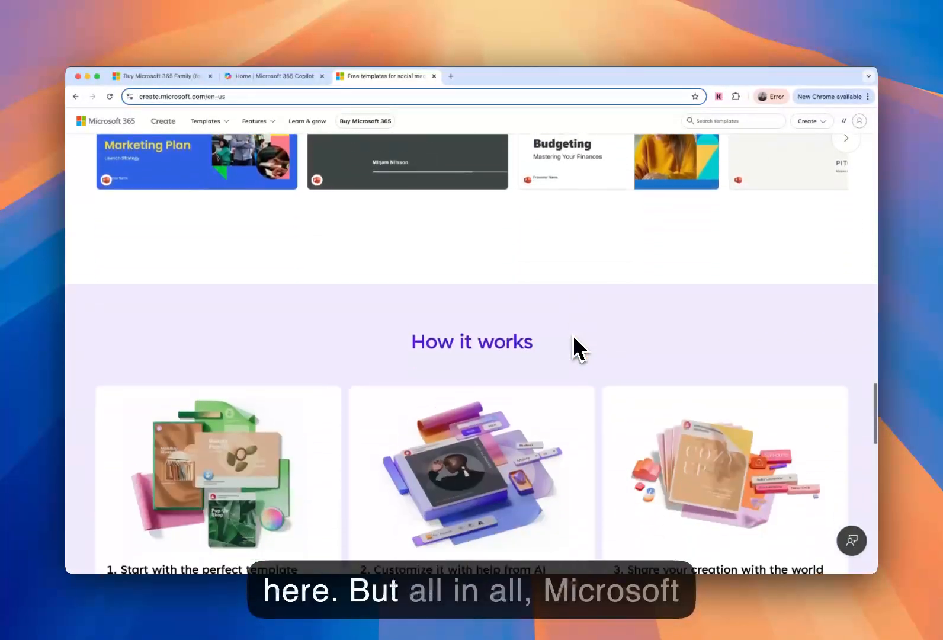
{"action": "scroll", "coordinate": [575, 349], "scroll_direction": "down", "scroll_amount": 11}
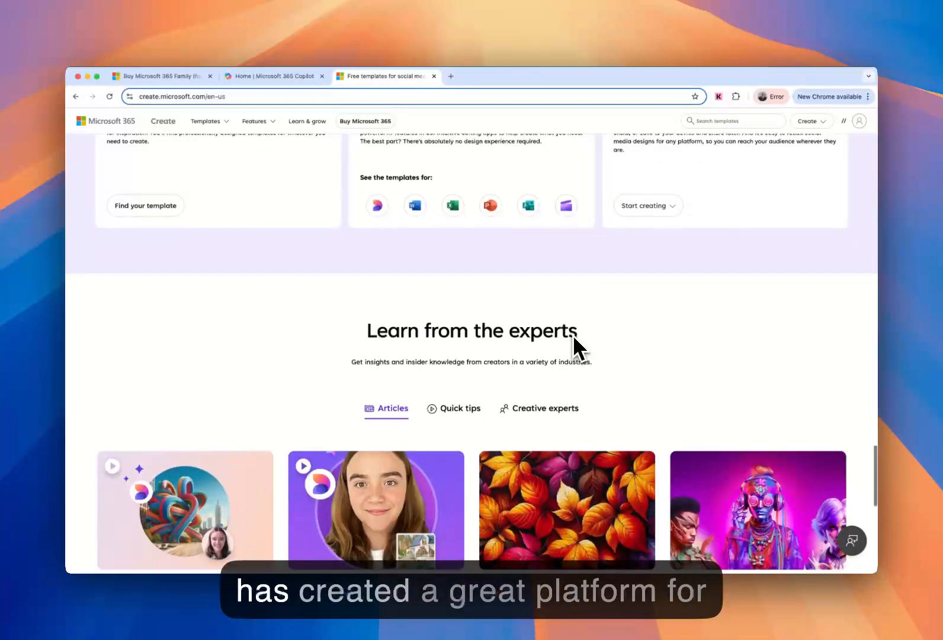
{"action": "scroll", "coordinate": [573, 349], "scroll_direction": "down", "scroll_amount": 4}
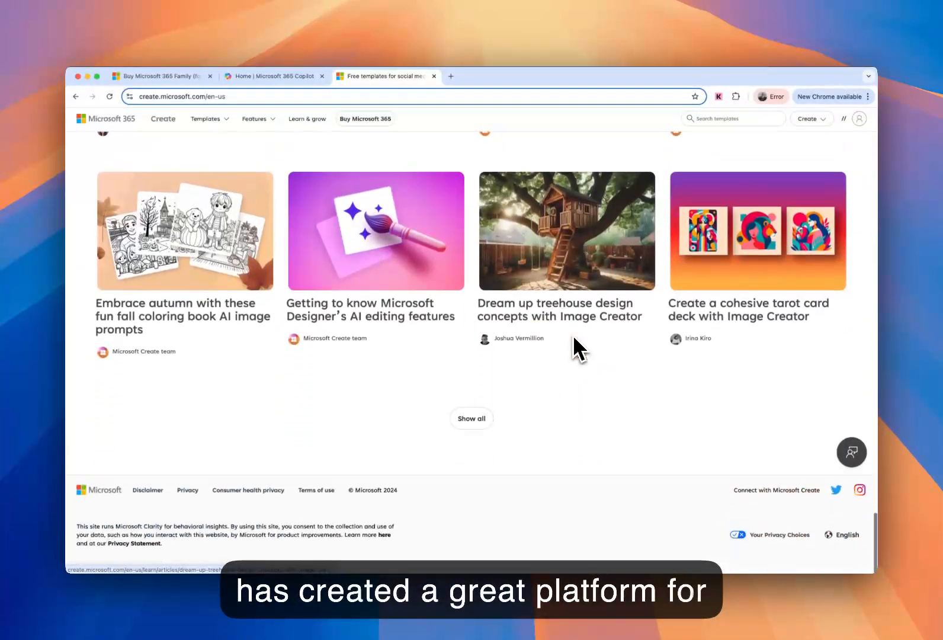
{"action": "scroll", "coordinate": [575, 349], "scroll_direction": "up", "scroll_amount": 12}
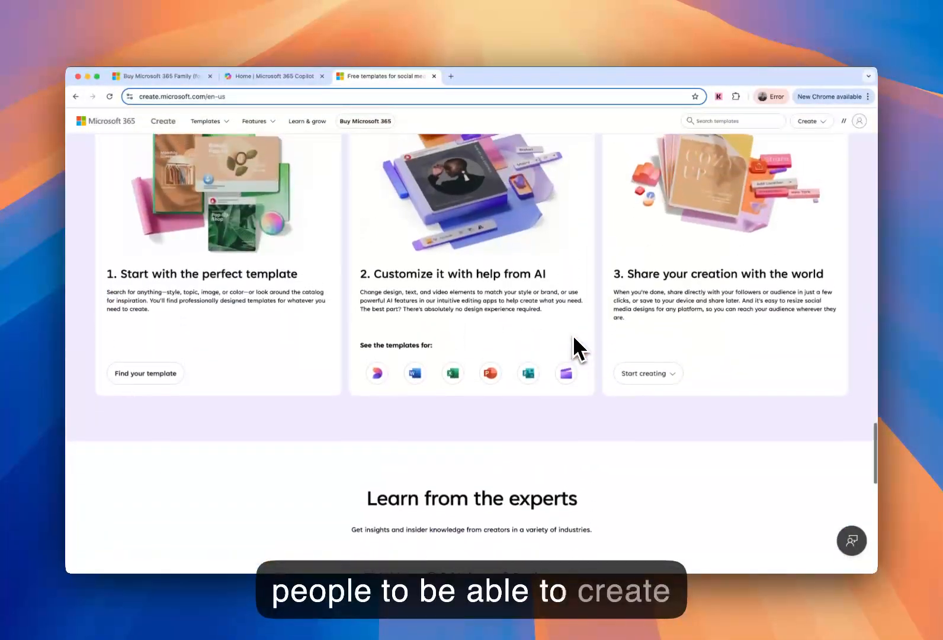
{"action": "scroll", "coordinate": [575, 348], "scroll_direction": "up", "scroll_amount": 12}
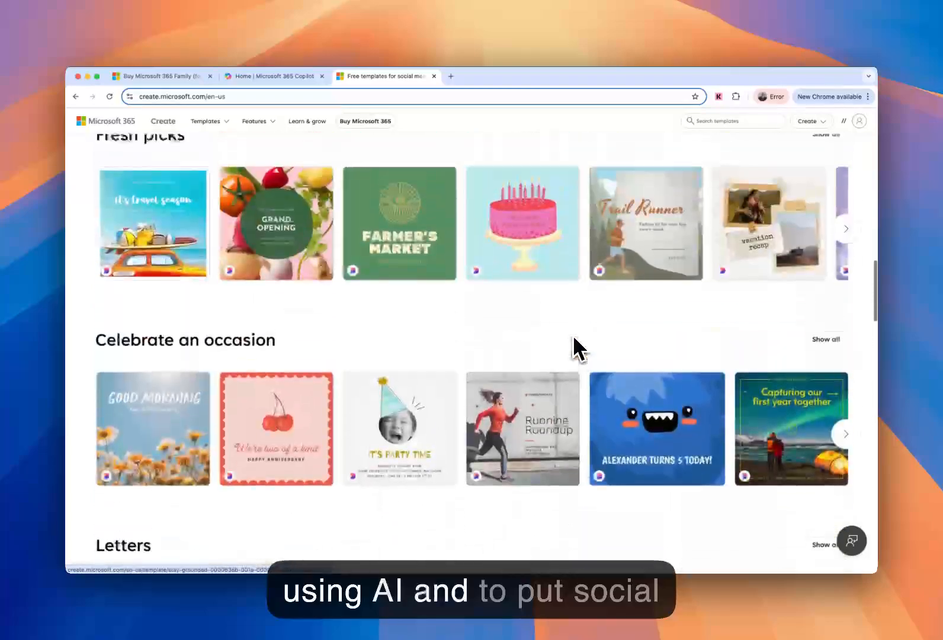
{"action": "scroll", "coordinate": [575, 349], "scroll_direction": "up", "scroll_amount": 10}
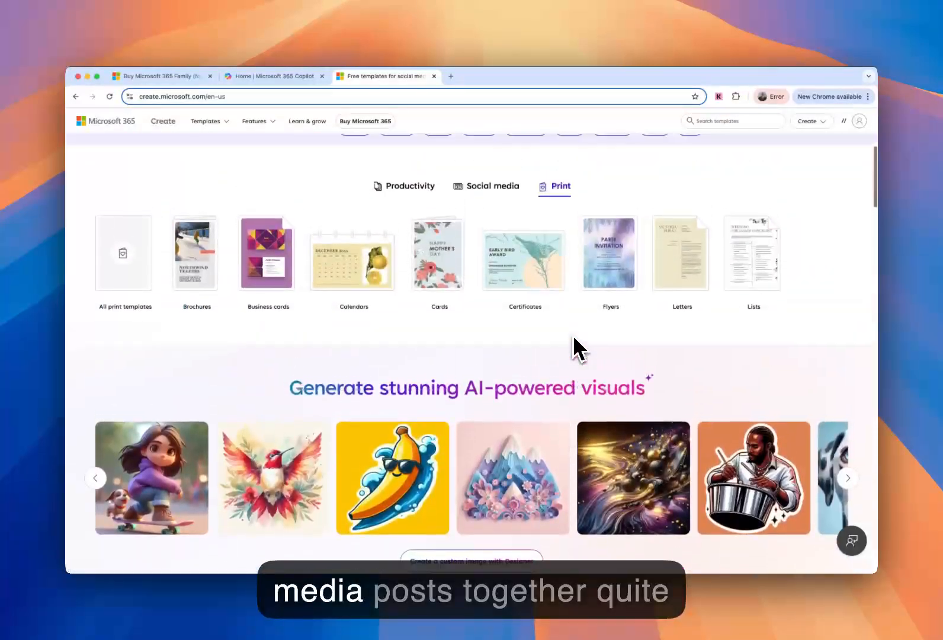
{"action": "scroll", "coordinate": [575, 348], "scroll_direction": "up", "scroll_amount": 5}
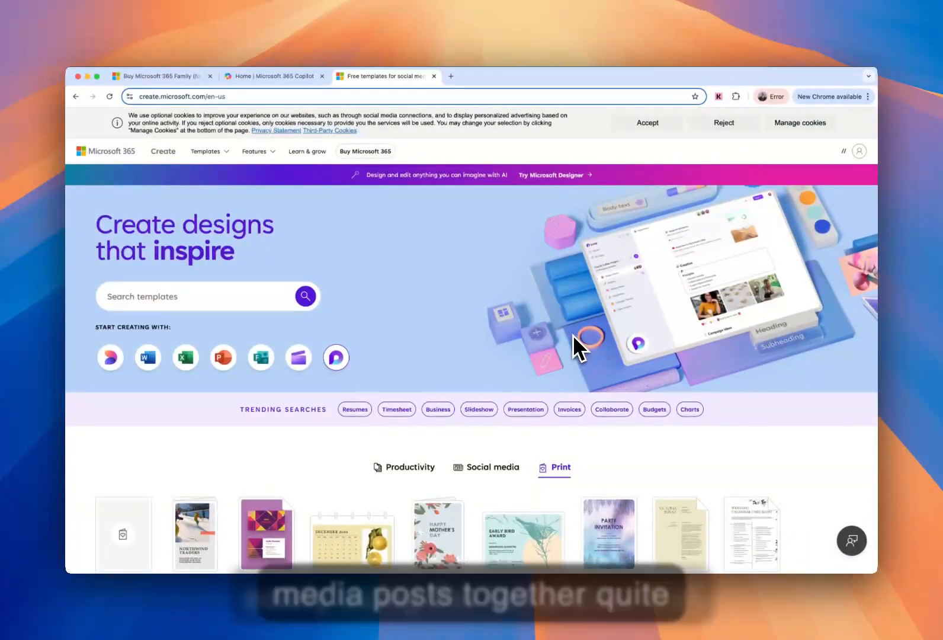